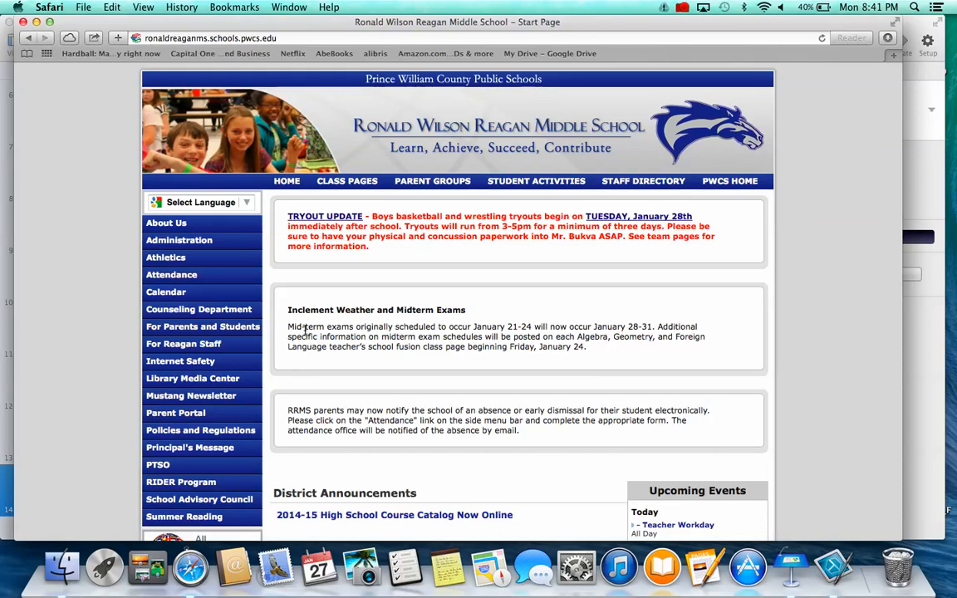
# Expand the browser window showing the school's start page to full screen.
pyautogui.moveTo(251, 334)
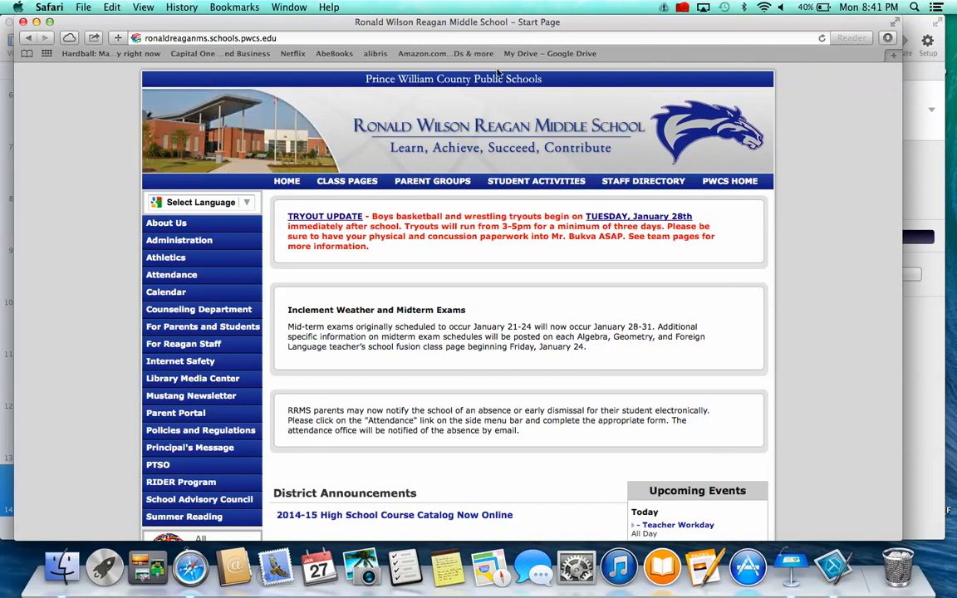
pyautogui.click(50, 22)
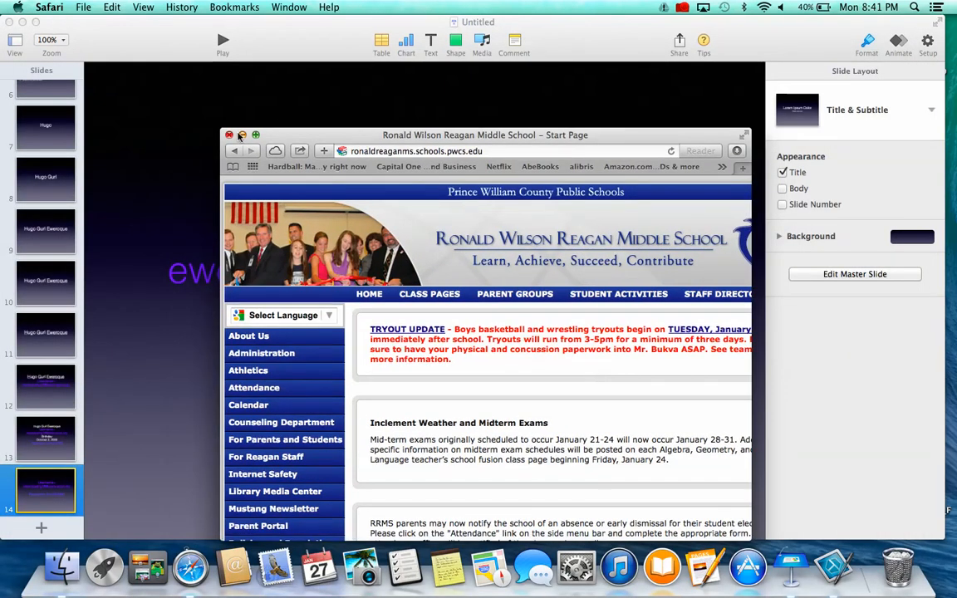
pyautogui.click(745, 136)
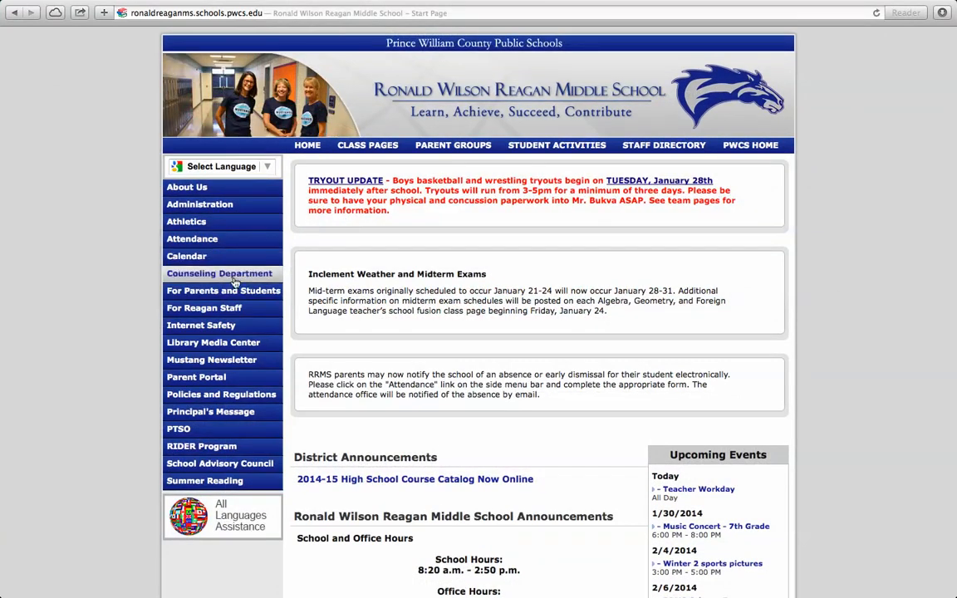
# Open Google Apps Login from the school site's For Parents and Students links and sign in with the prefilled account credentials.
pyautogui.moveTo(238, 291)
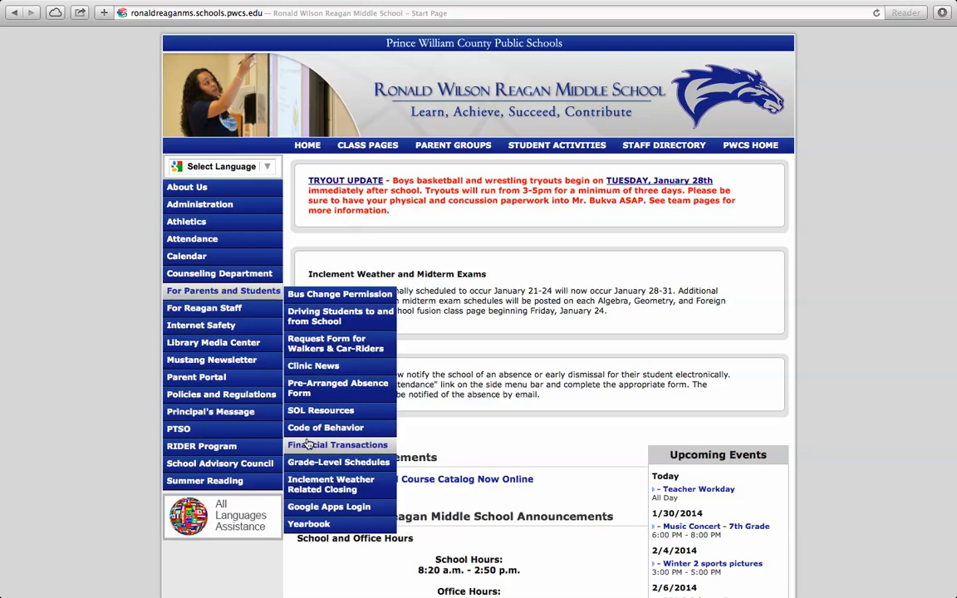
pyautogui.click(308, 508)
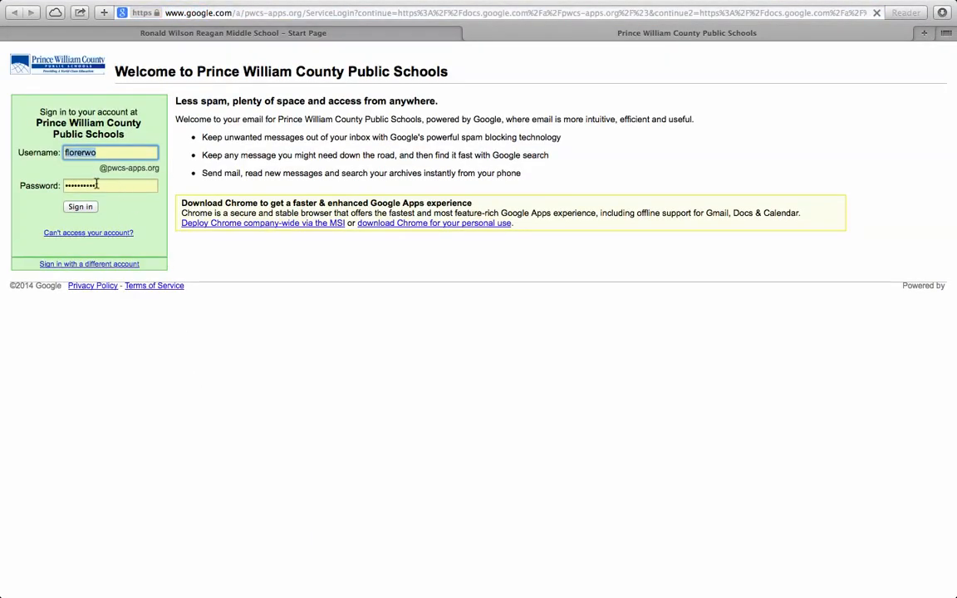
pyautogui.press('Tab')
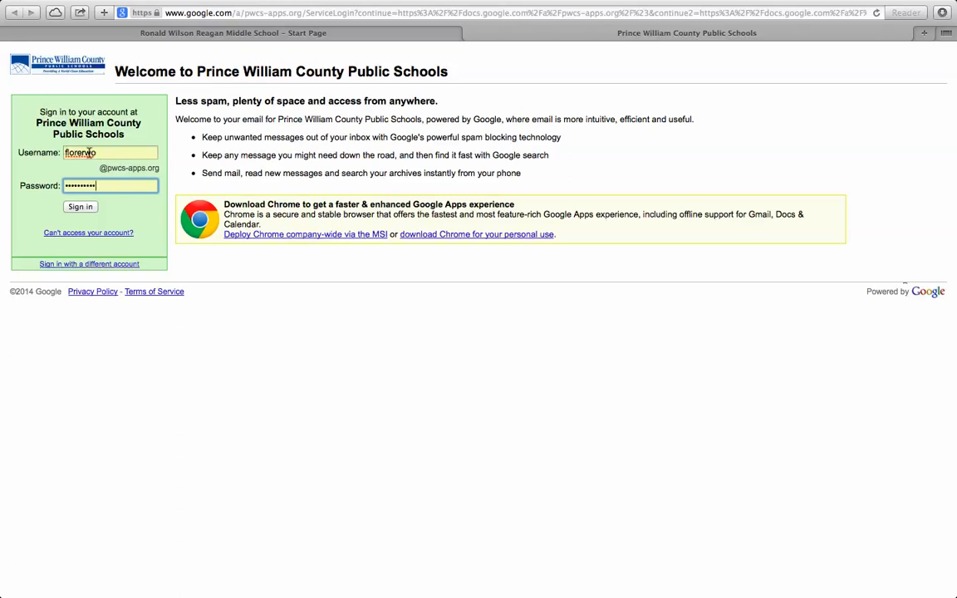
pyautogui.click(83, 207)
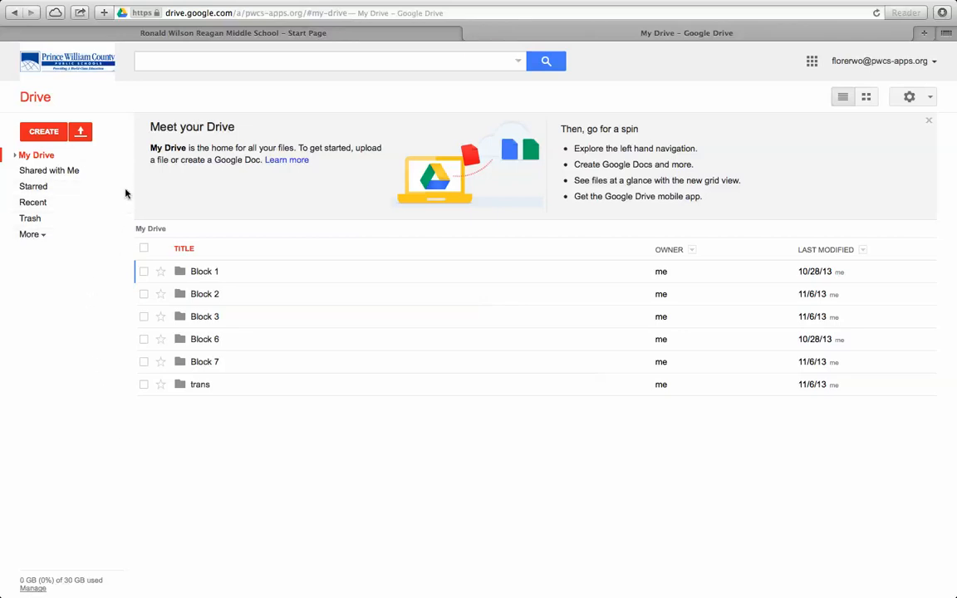
# Create a new text document in Drive and name it "8 McRuffle Ice Cream".
pyautogui.click(44, 134)
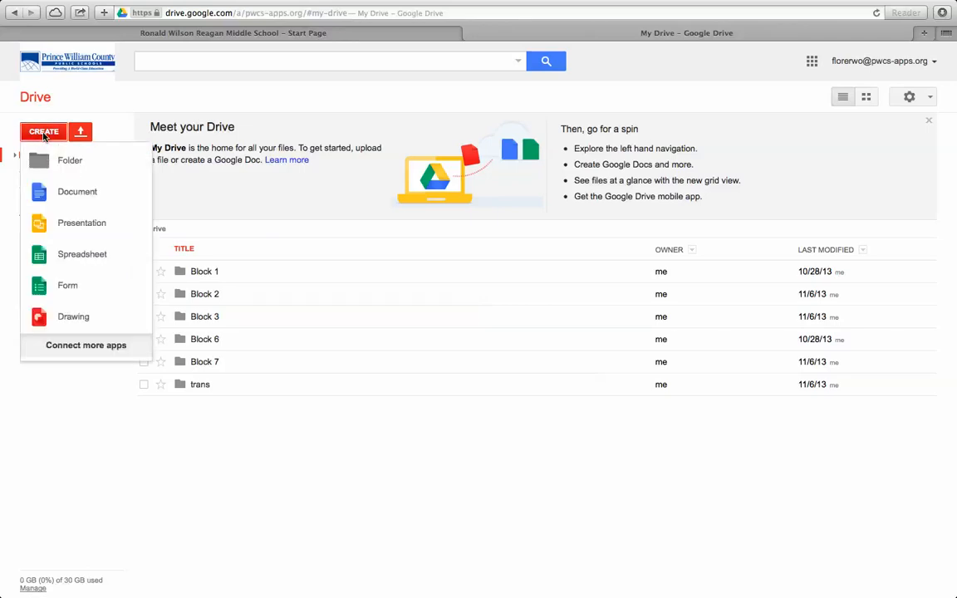
pyautogui.click(60, 202)
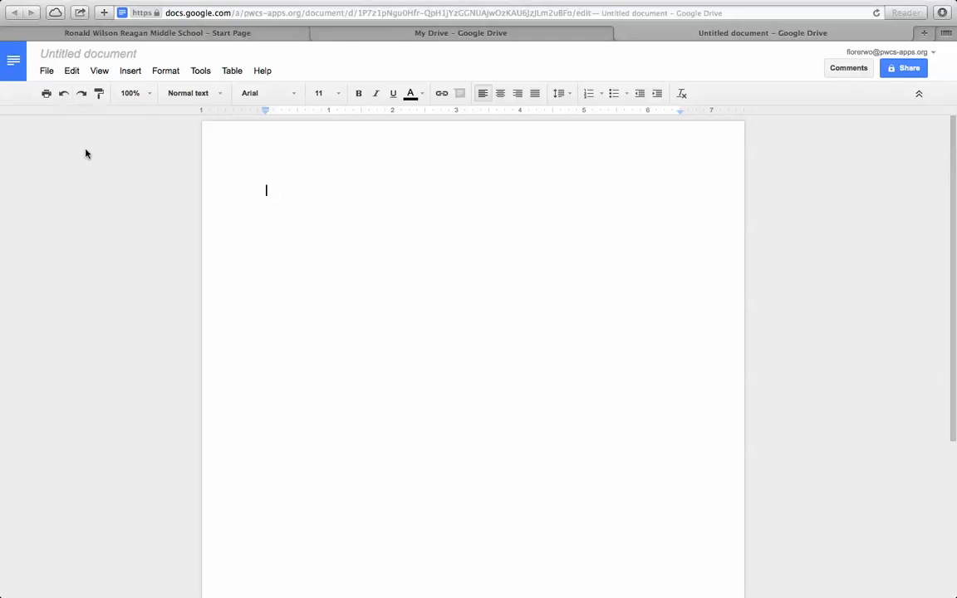
pyautogui.click(83, 55)
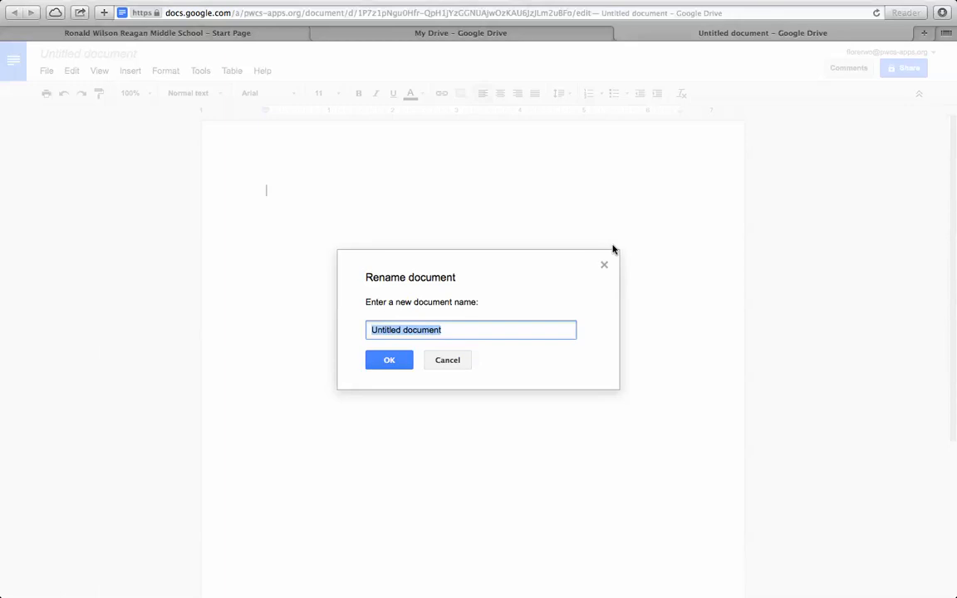
pyautogui.write('8')
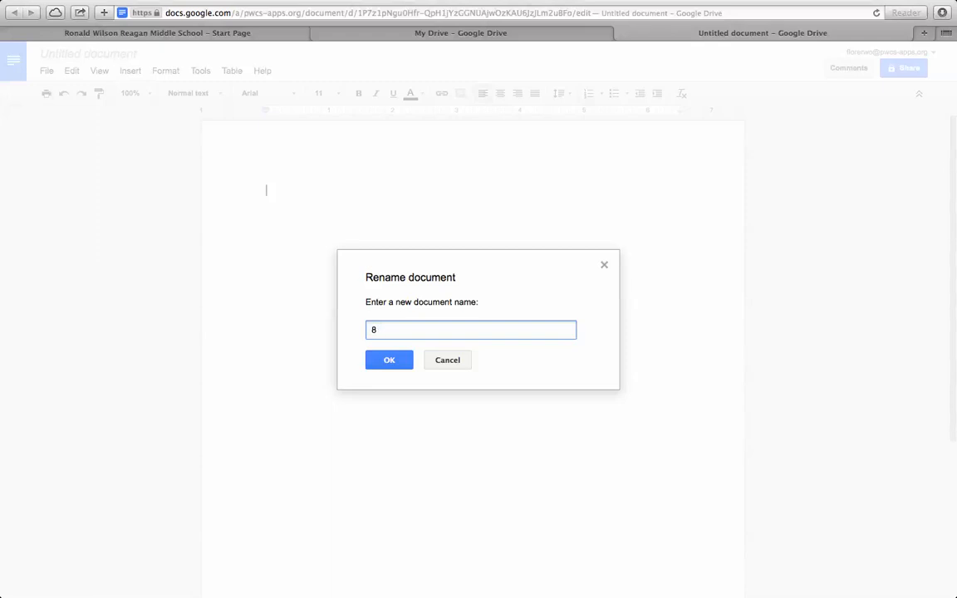
pyautogui.write('McRuffle')
pyautogui.write('Ice C')
pyautogui.write('ream')
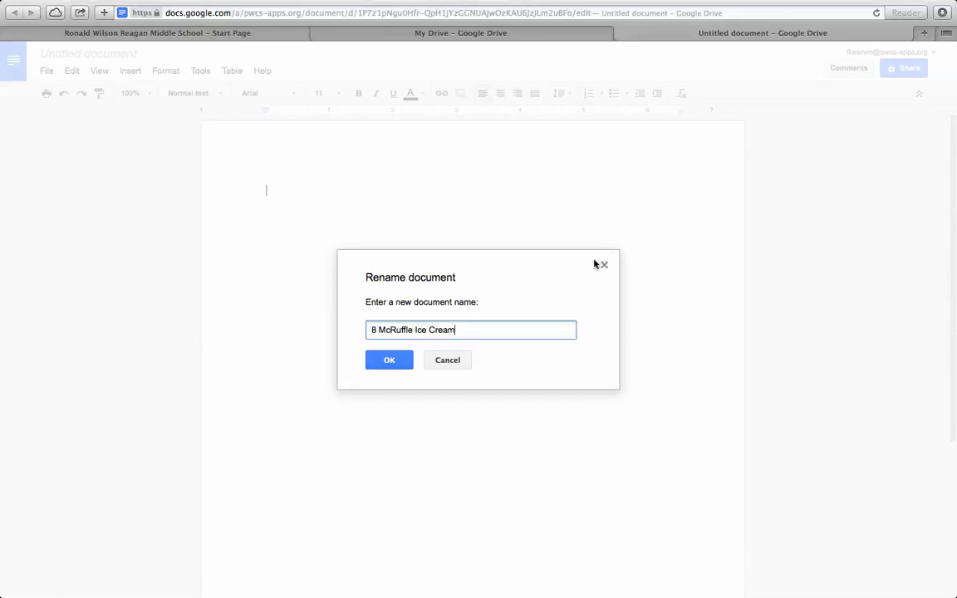
pyautogui.click(391, 361)
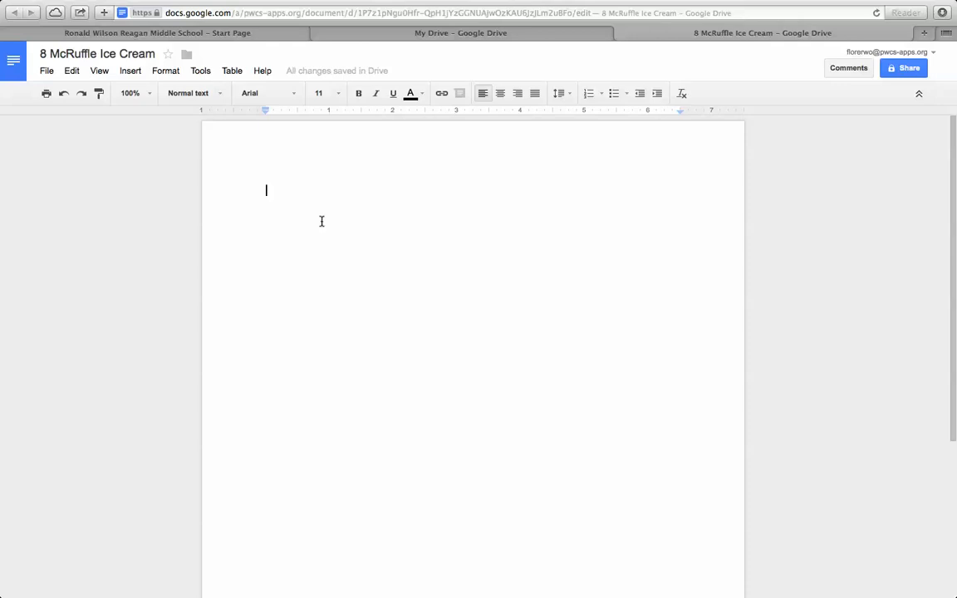
# Write "I like trout frappe' ice cream." in the document body, correcting the spelling of "icecream" to "ice cream".
pyautogui.write('I')
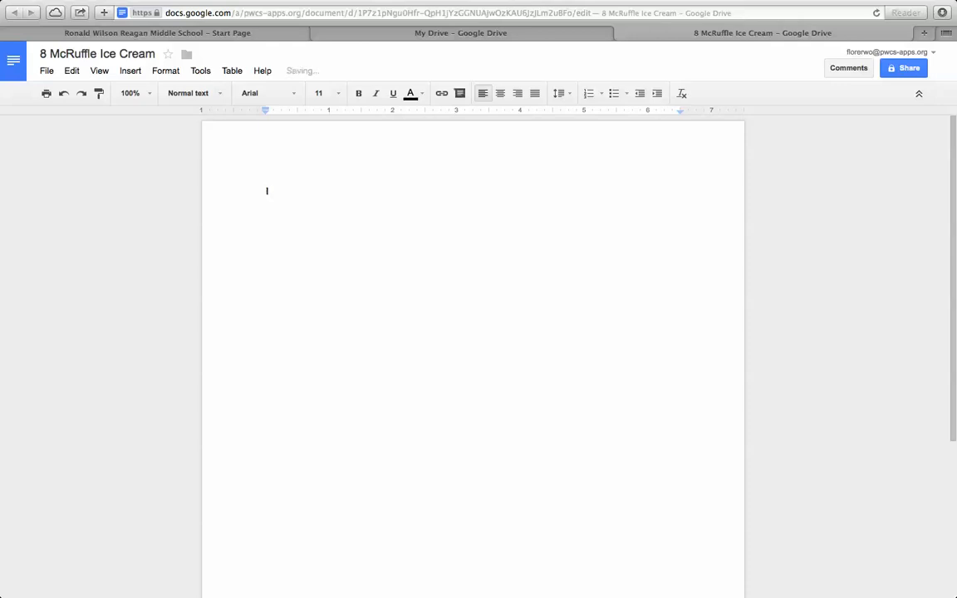
pyautogui.write(' lik')
pyautogui.press('BackSpace')
pyautogui.press('BackSpace')
pyautogui.write("like trout frappe' ic")
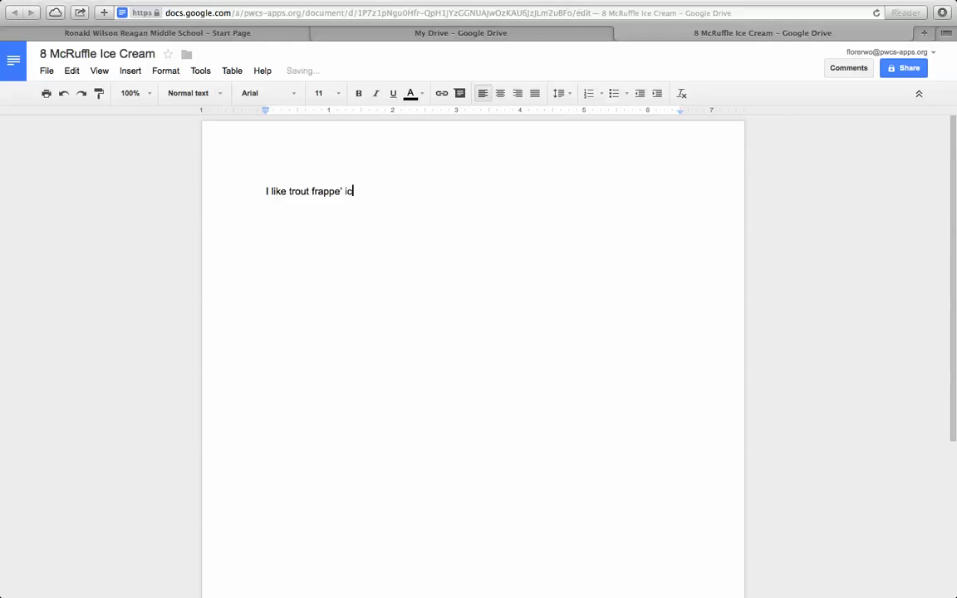
pyautogui.write('ecream.')
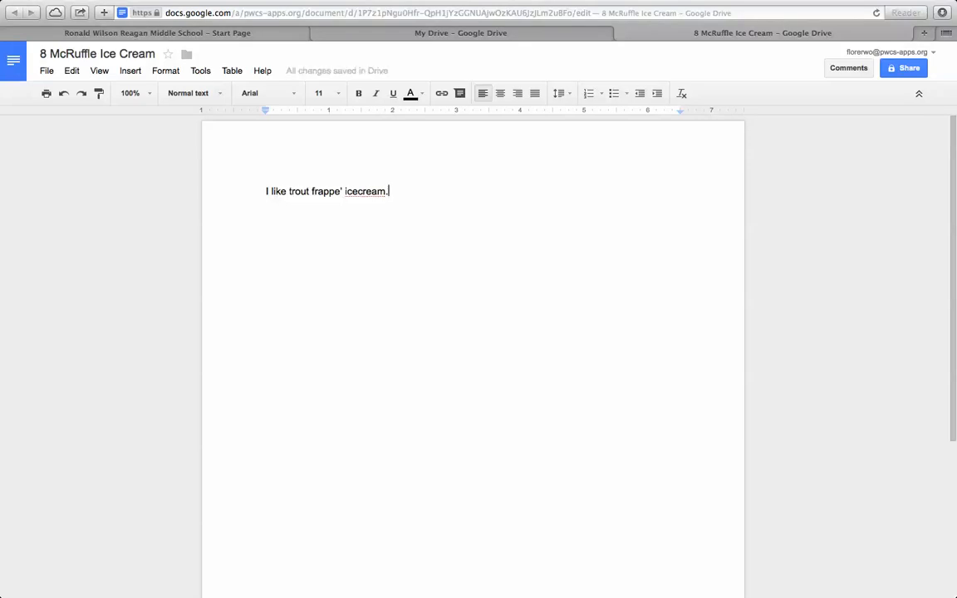
pyautogui.click(357, 191)
# Add the teacher's e-mail address to the document's sharing invitation with the Can edit permission.
pyautogui.click(903, 71)
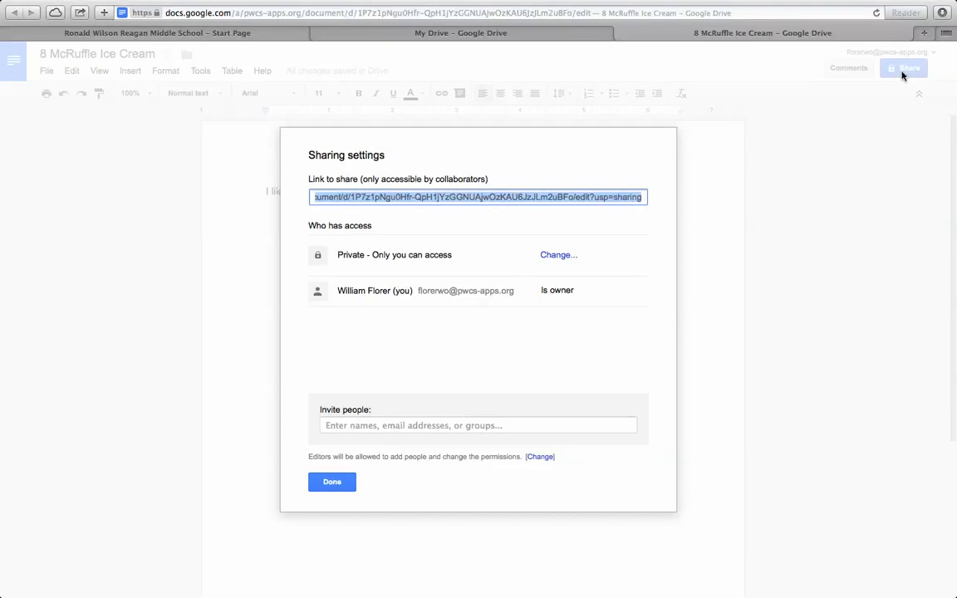
pyautogui.click(372, 424)
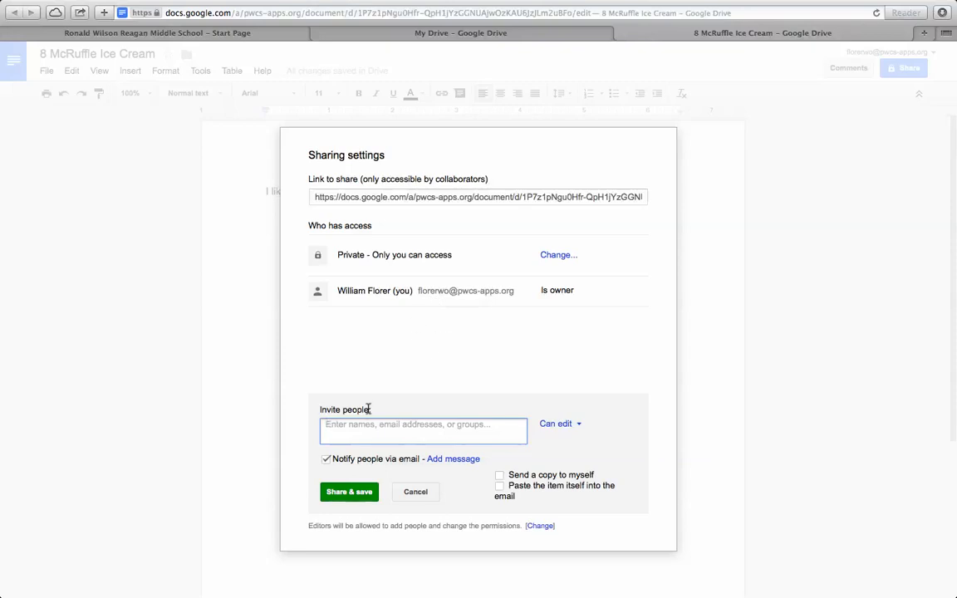
pyautogui.write('flo')
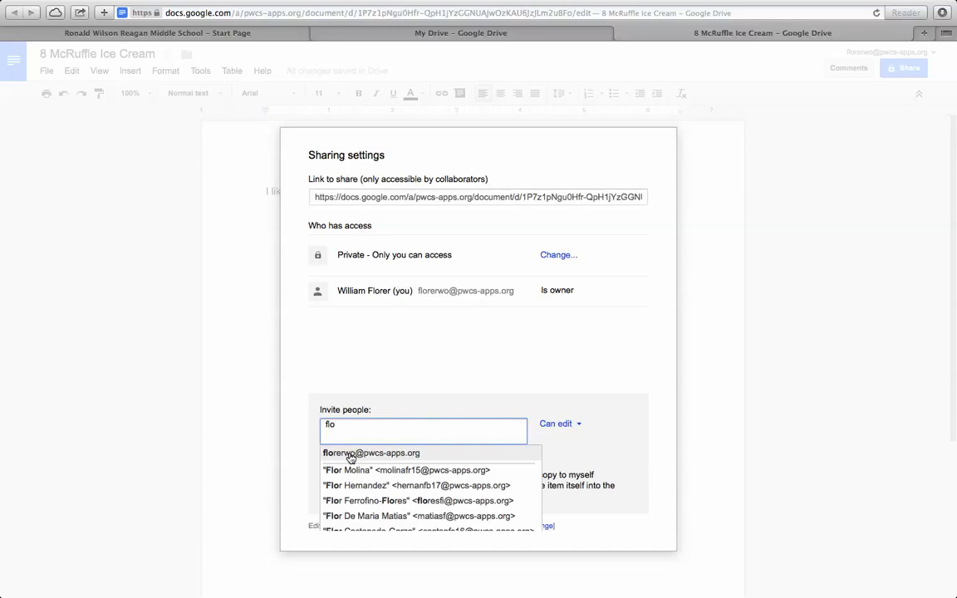
pyautogui.click(350, 456)
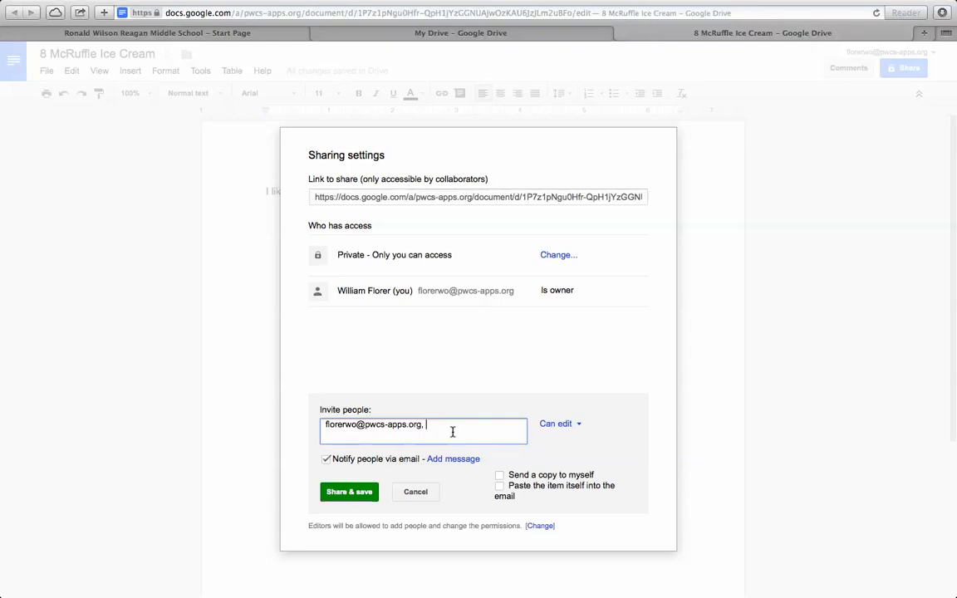
pyautogui.click(581, 426)
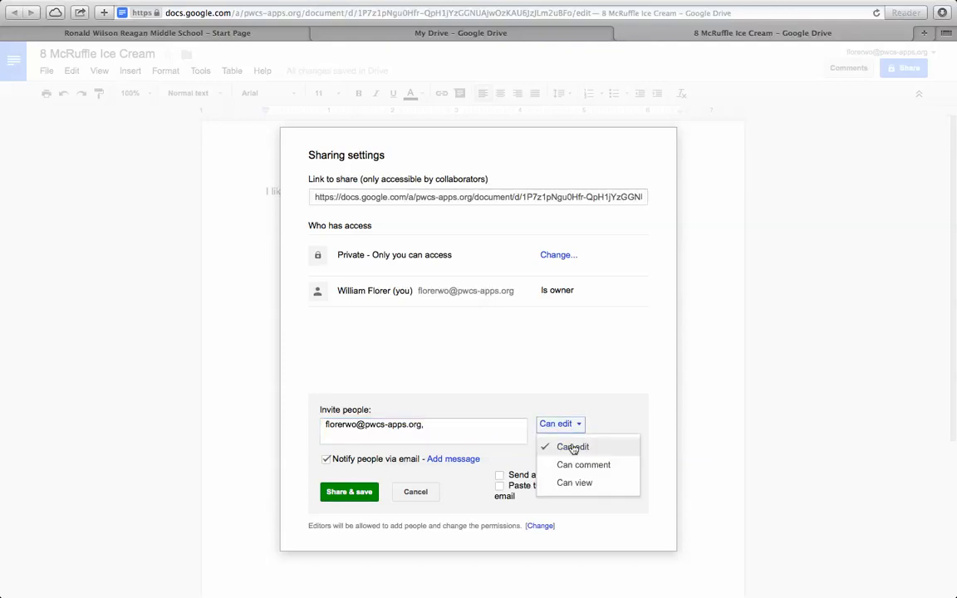
pyautogui.click(572, 447)
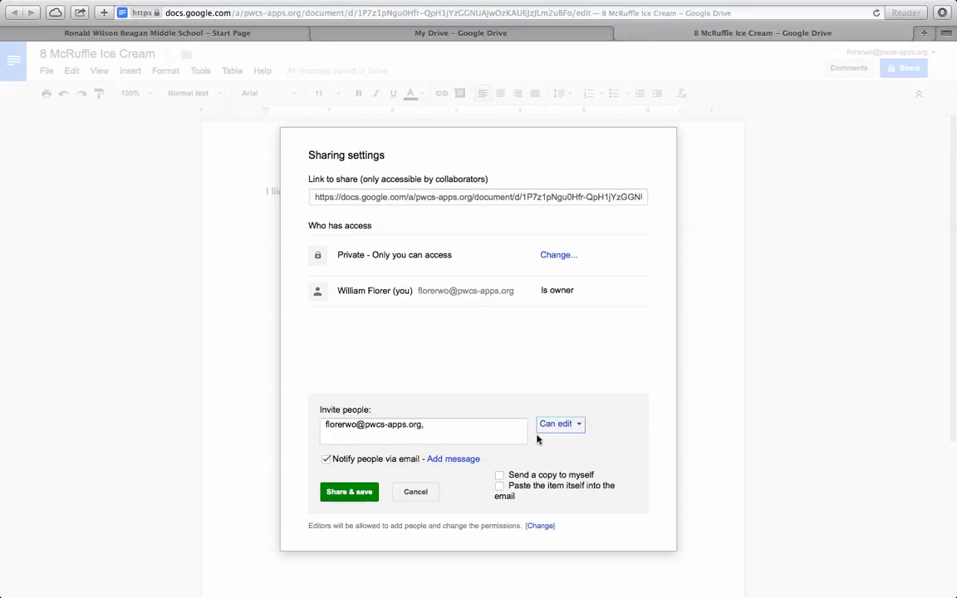
# Turn off e-mail notification, save the share without sending invitations, and close the sharing settings.
pyautogui.click(326, 461)
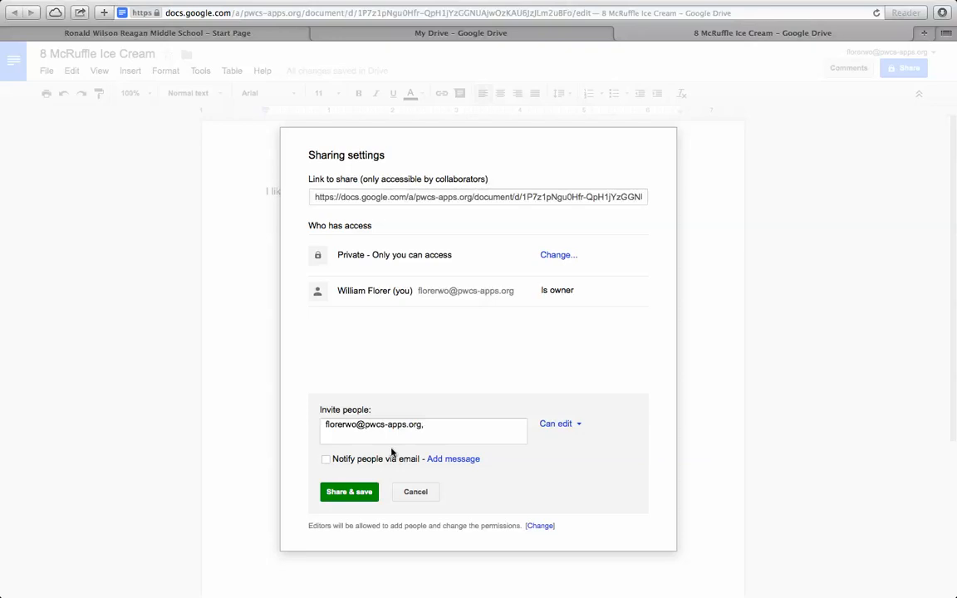
pyautogui.click(349, 491)
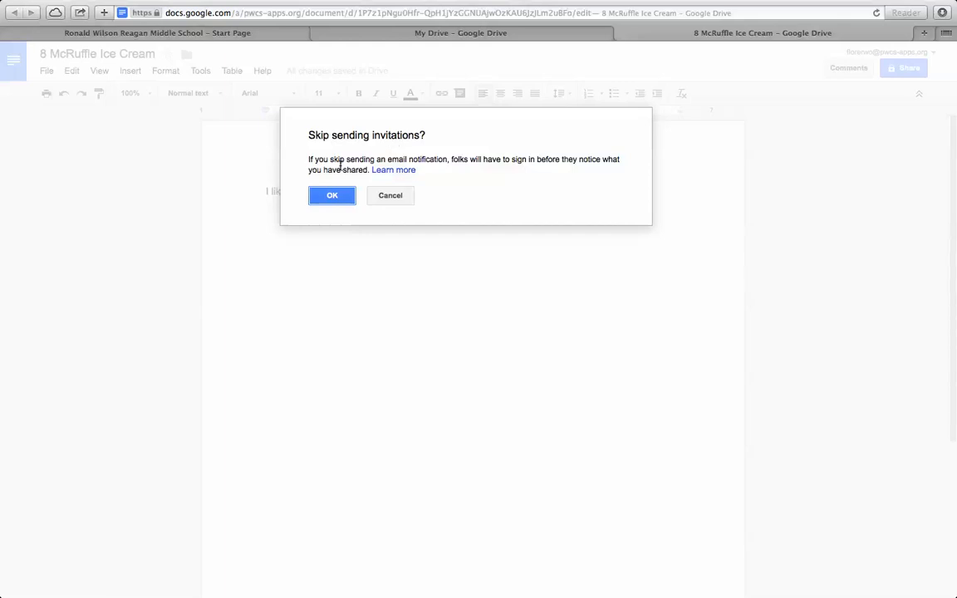
pyautogui.click(320, 199)
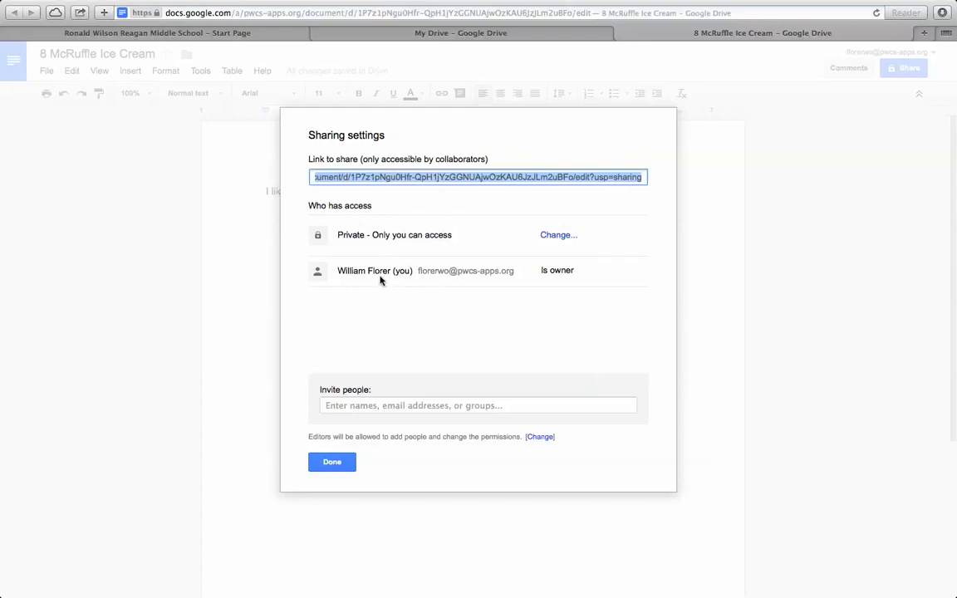
pyautogui.click(335, 464)
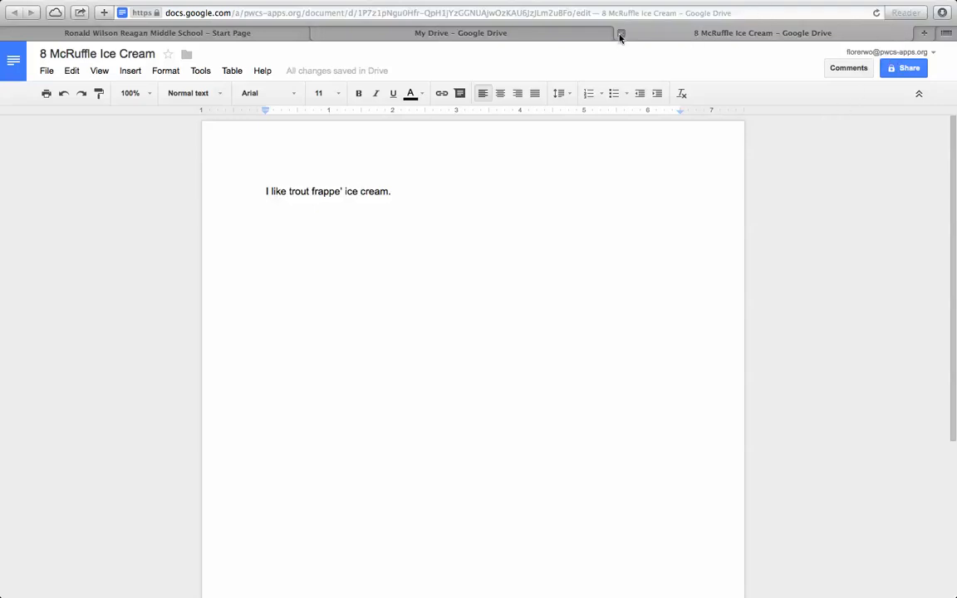
# Close the document's browser tab and sign out of the Google account from Drive.
pyautogui.click(620, 34)
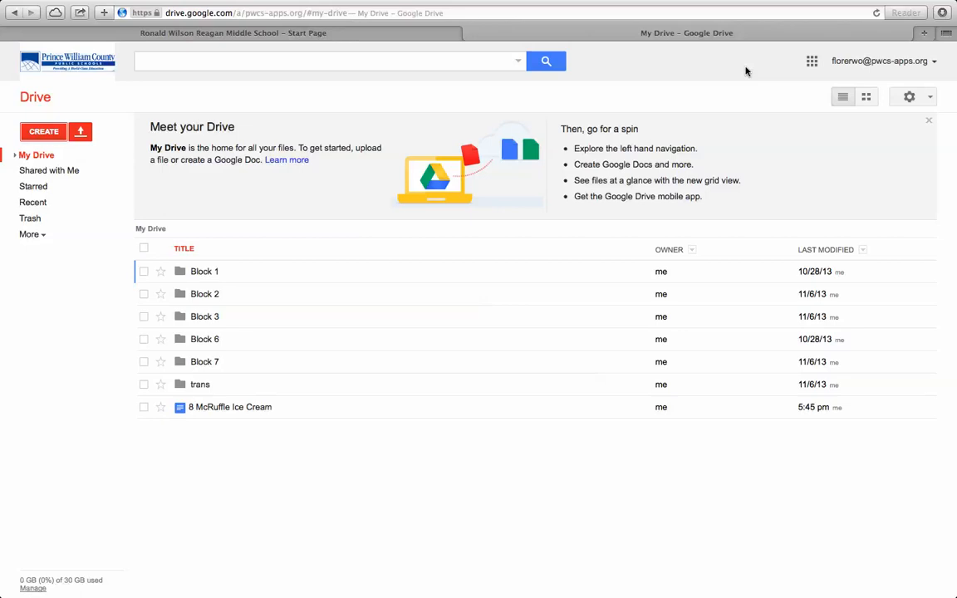
pyautogui.click(857, 66)
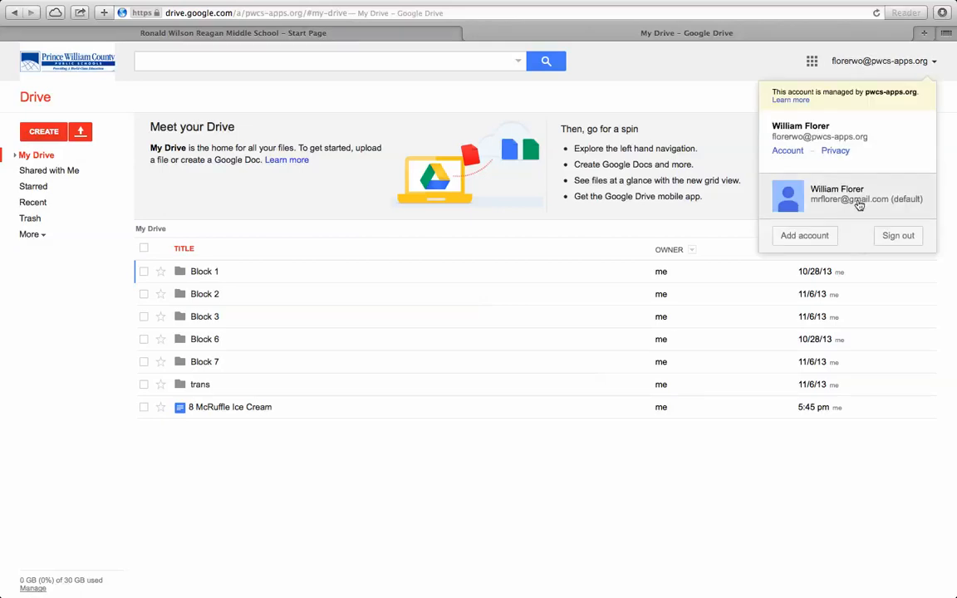
pyautogui.click(896, 237)
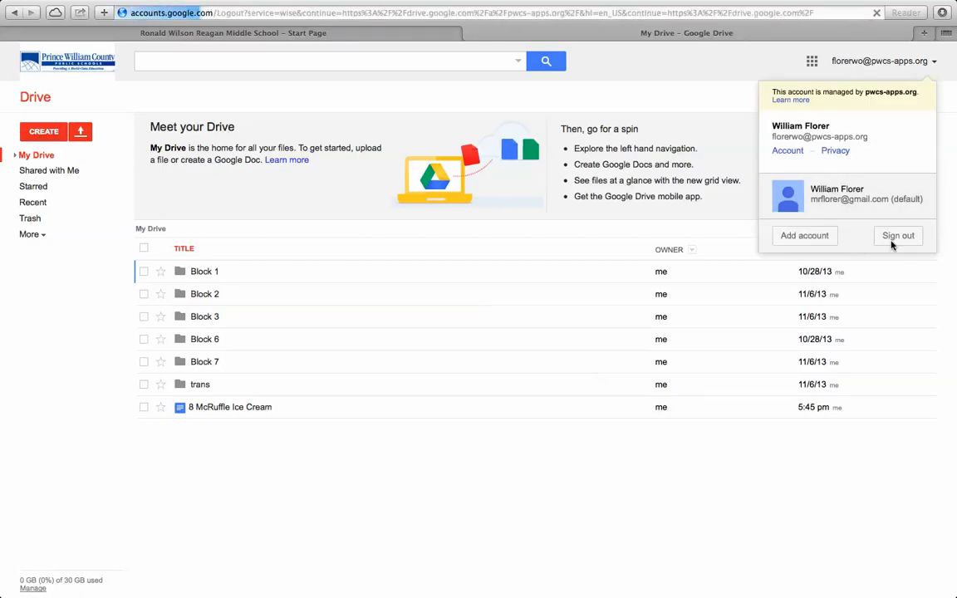